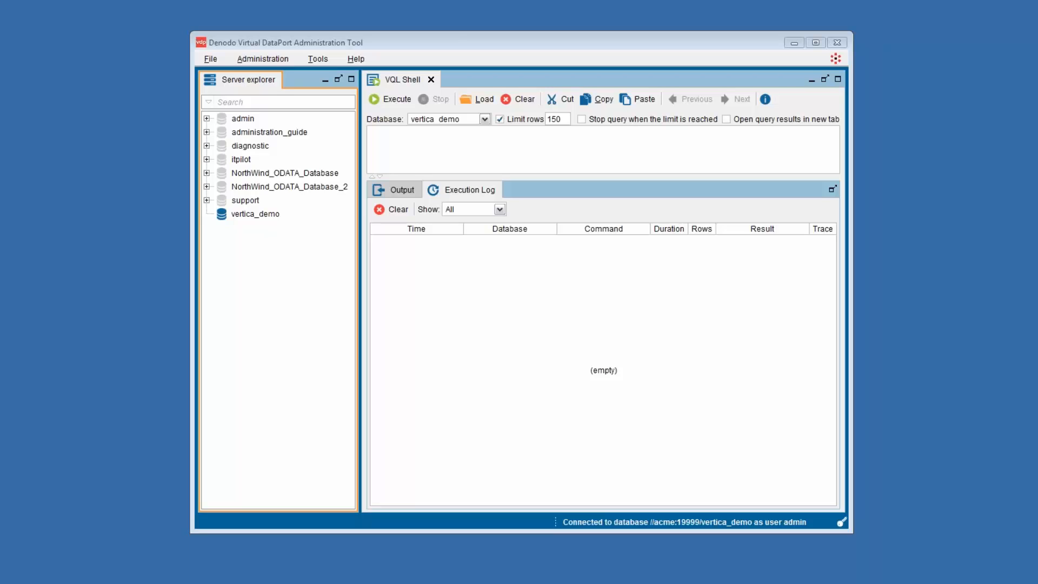
Start a new JDBC data source named ds_jdbc_vertica that uses the Vertica 7 database adapter.
{"action": "left_click", "coordinate": [344, 43]}
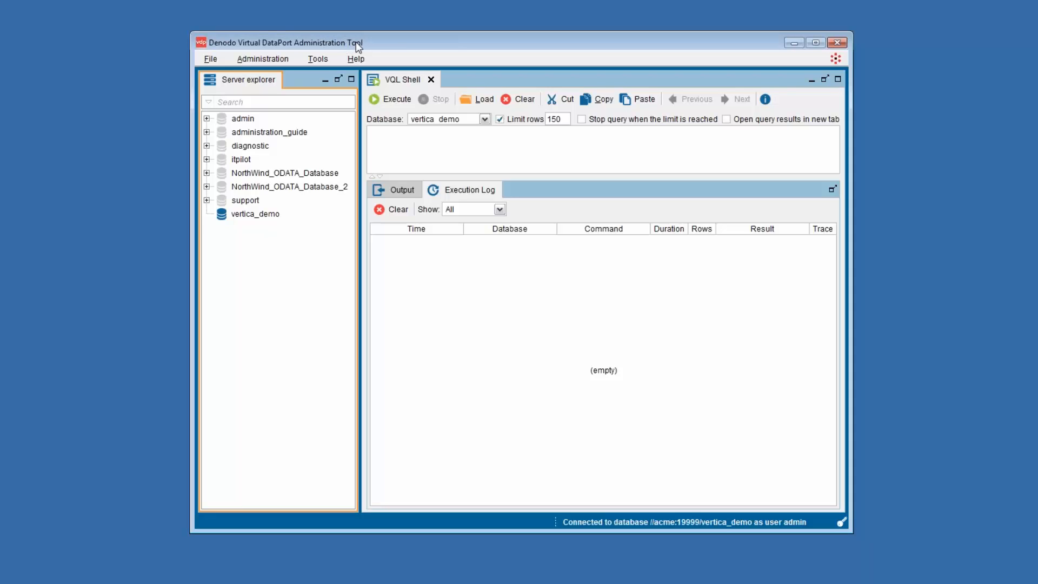
{"action": "left_click", "coordinate": [217, 57]}
{"action": "mouse_move", "coordinate": [220, 77]}
{"action": "mouse_move", "coordinate": [357, 93]}
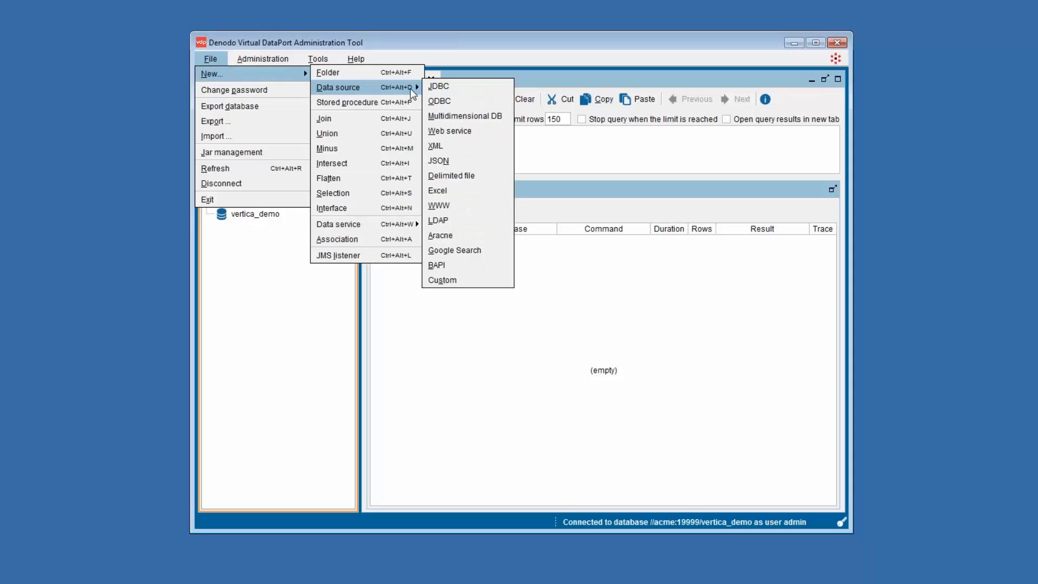
{"action": "left_click", "coordinate": [472, 88]}
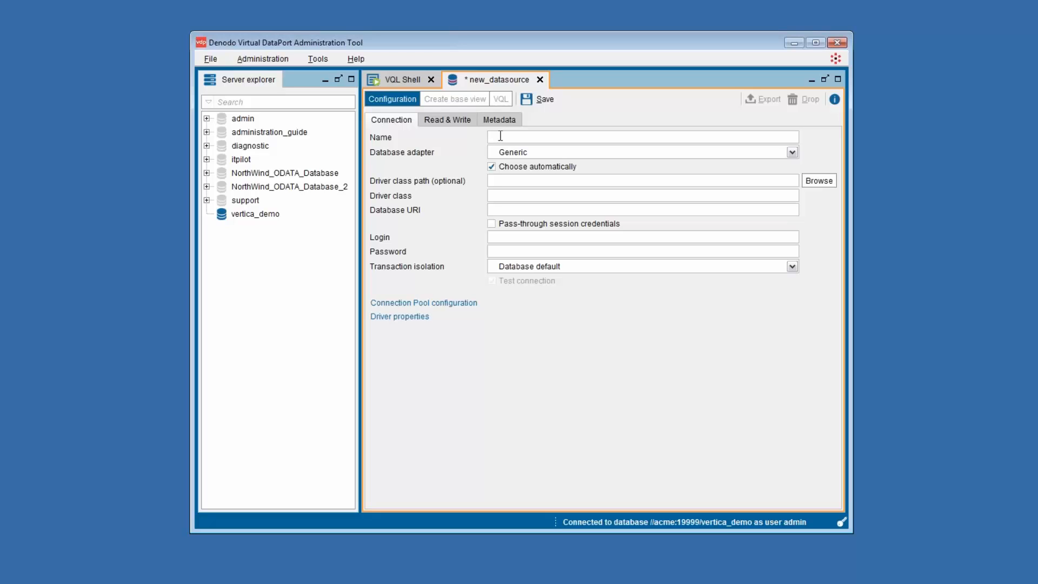
{"action": "type", "text": "ds_jdbc_vertica"}
{"action": "left_click", "coordinate": [527, 156]}
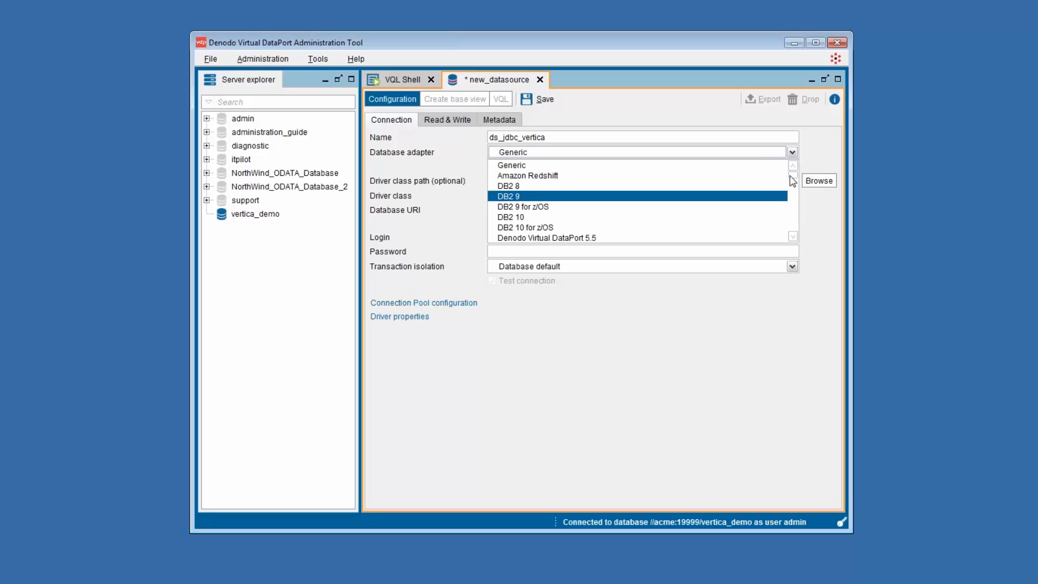
{"action": "left_click_drag", "start_coordinate": [793, 180], "coordinate": [791, 231]}
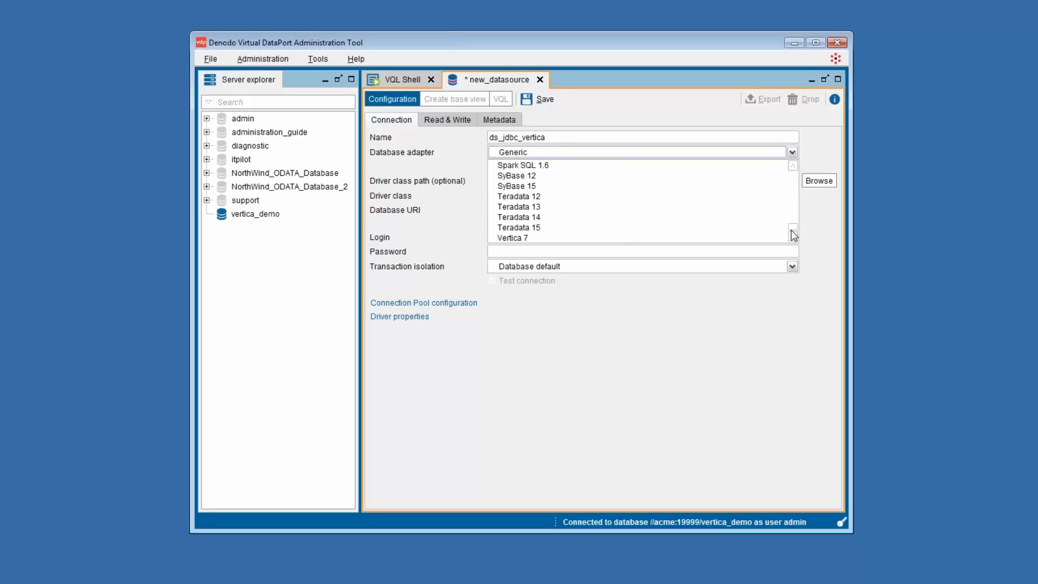
{"action": "left_click", "coordinate": [531, 238]}
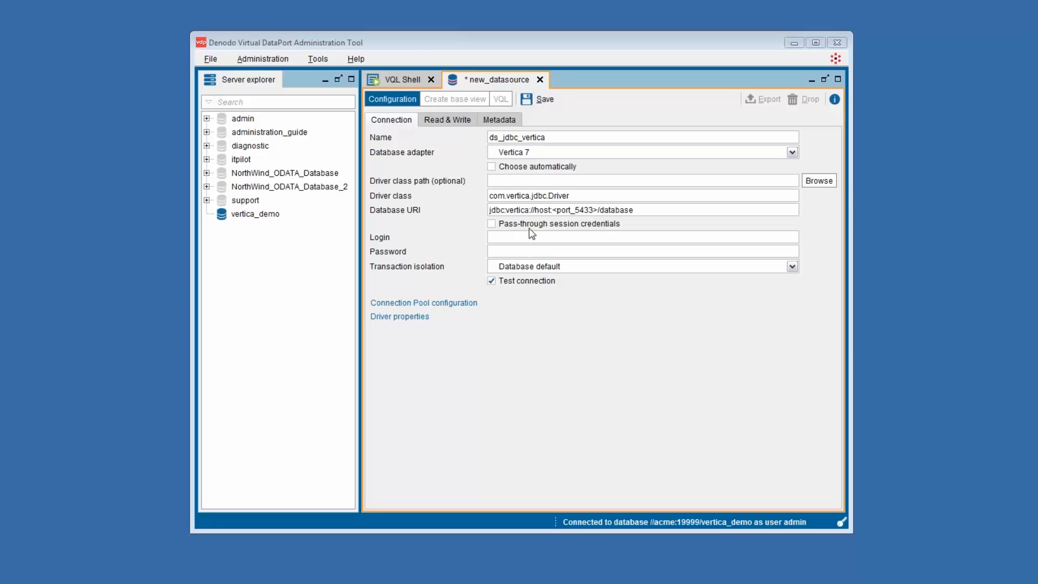
Set the database URI to jdbc:vertica://192.168.1.174:5433/VMart and the login to dbadmin.
{"action": "triple_click", "coordinate": [535, 209]}
{"action": "type", "text": "jdbc:vertica://192.168.1.174:5433/VMart"}
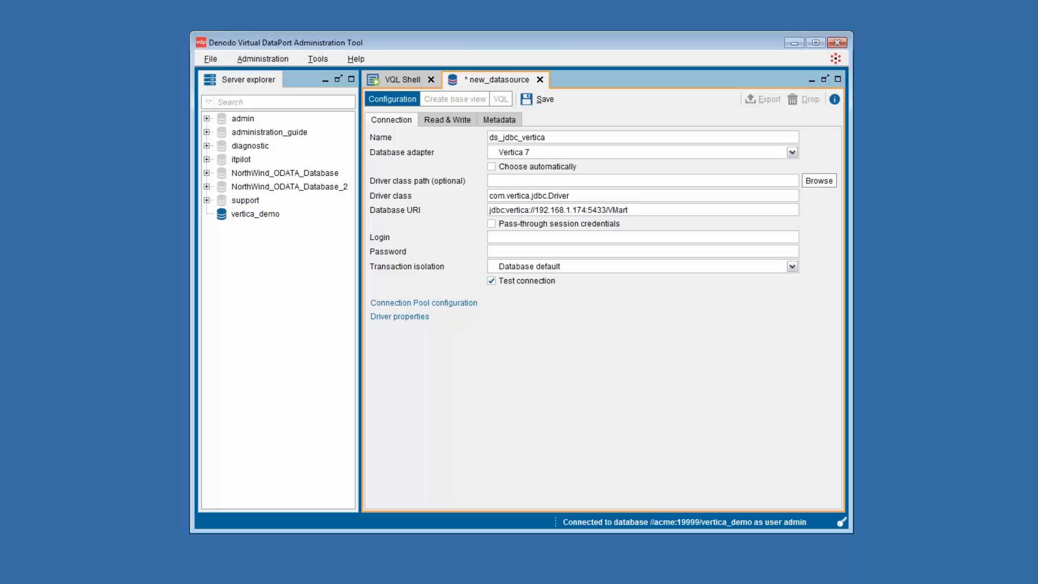
{"action": "left_click", "coordinate": [531, 236]}
{"action": "type", "text": "dbadmin"}
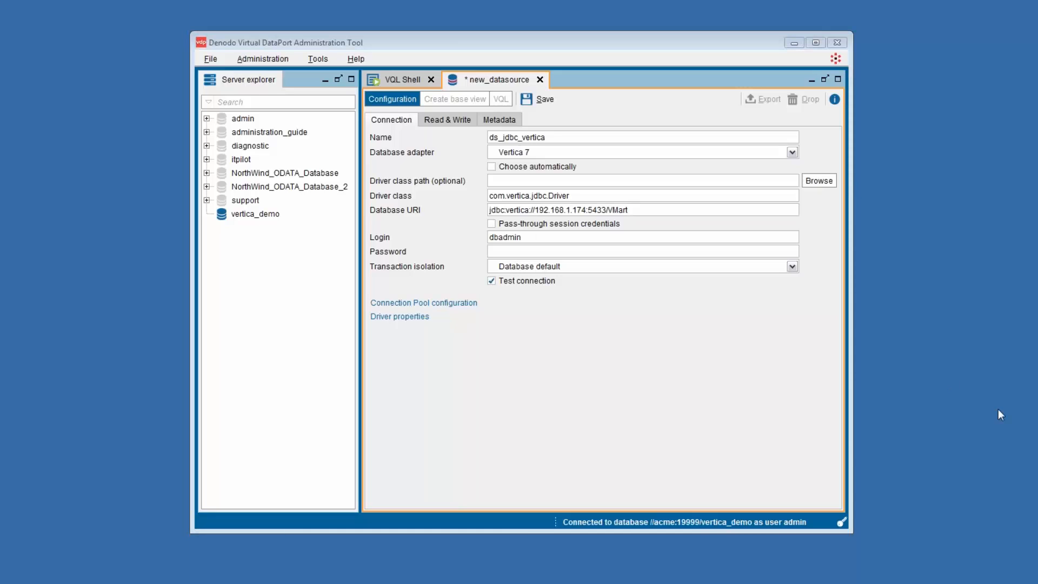
Enter the database password and save the data source with its connection test enabled.
{"action": "left_click", "coordinate": [526, 252]}
{"action": "key", "text": "ctrl+v"}
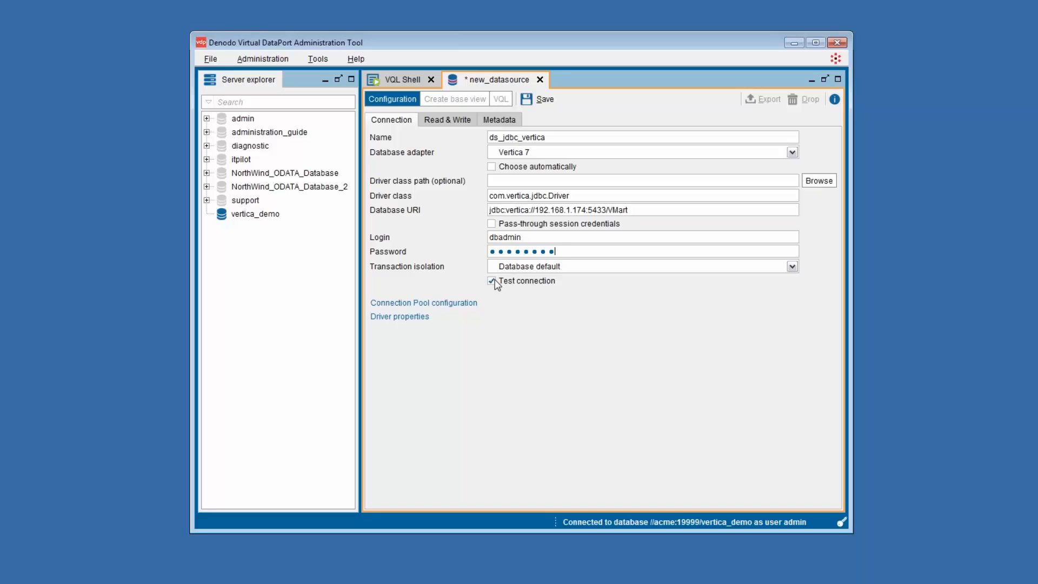
{"action": "left_click", "coordinate": [535, 97]}
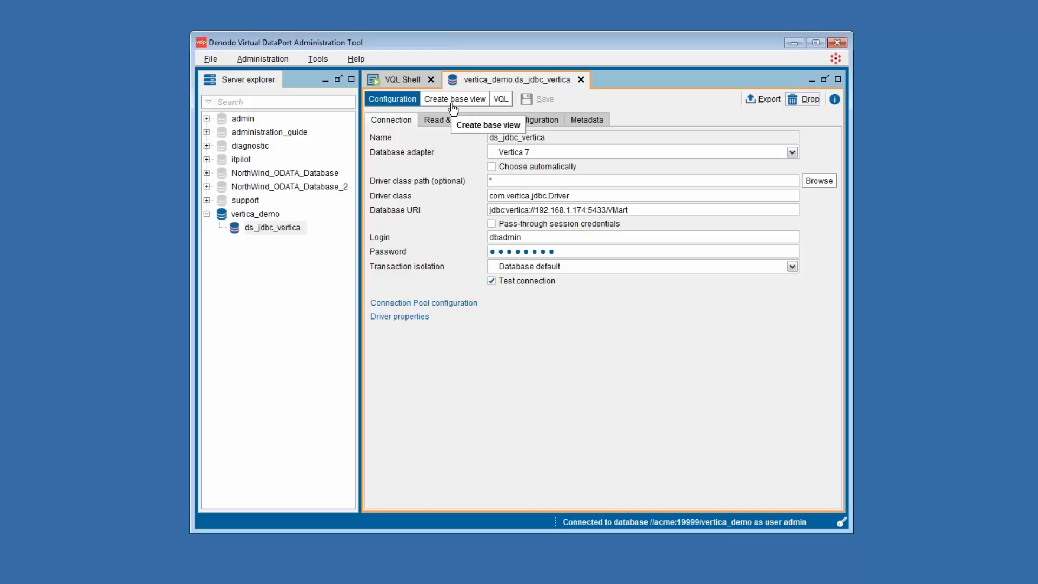
Open base view creation for ds_jdbc_vertica and browse the tables in VMart's online_sales and public schemas, including the customer_dimension columns.
{"action": "left_click", "coordinate": [290, 233]}
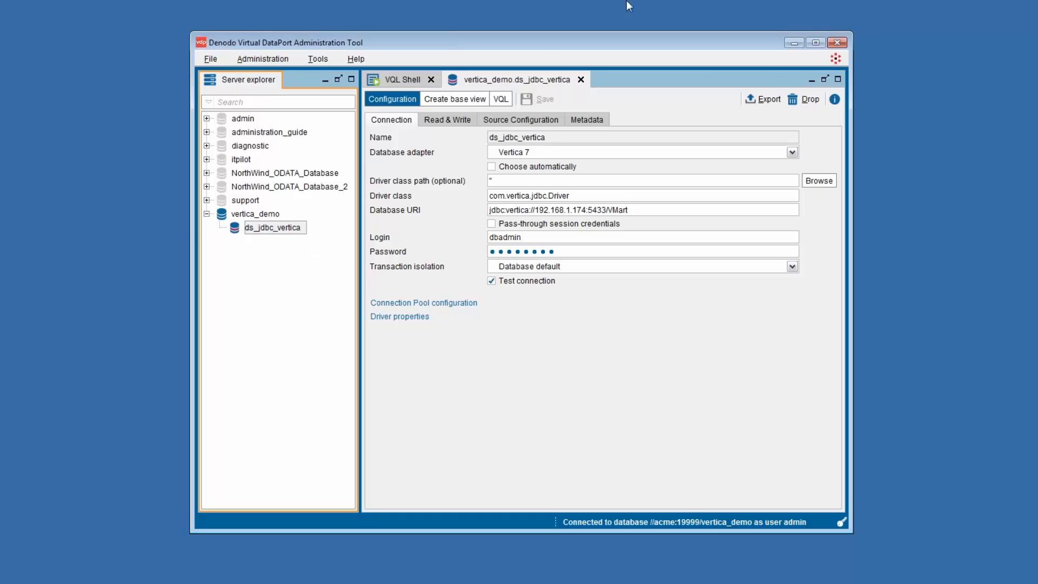
{"action": "left_click", "coordinate": [466, 105]}
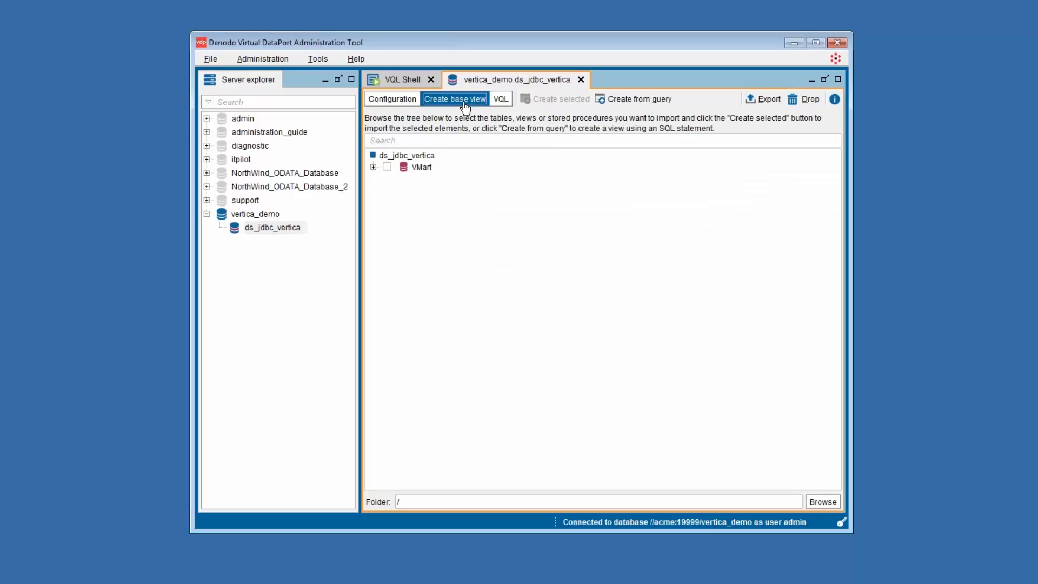
{"action": "left_click", "coordinate": [373, 167]}
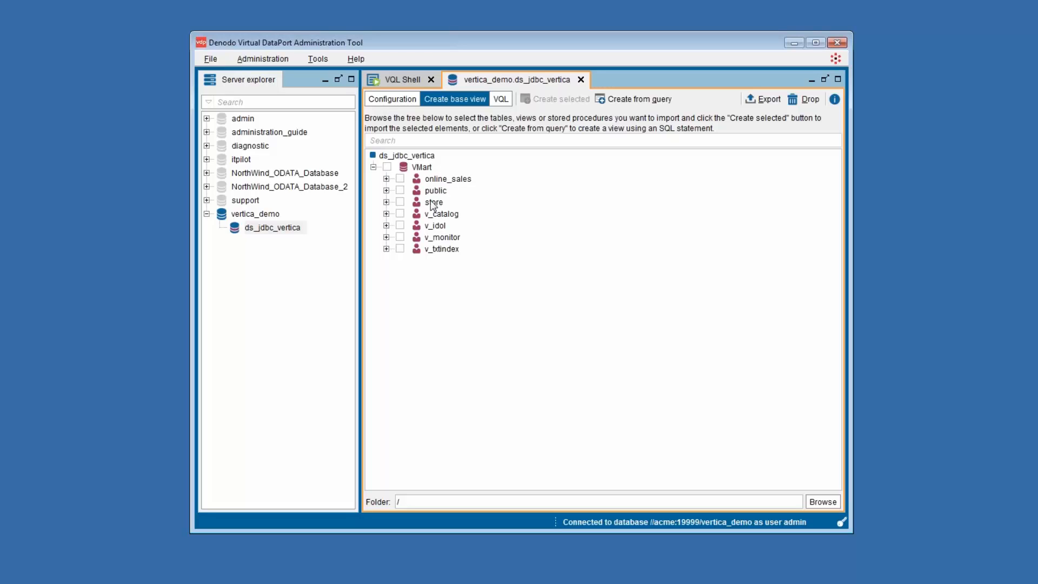
{"action": "left_click", "coordinate": [386, 179]}
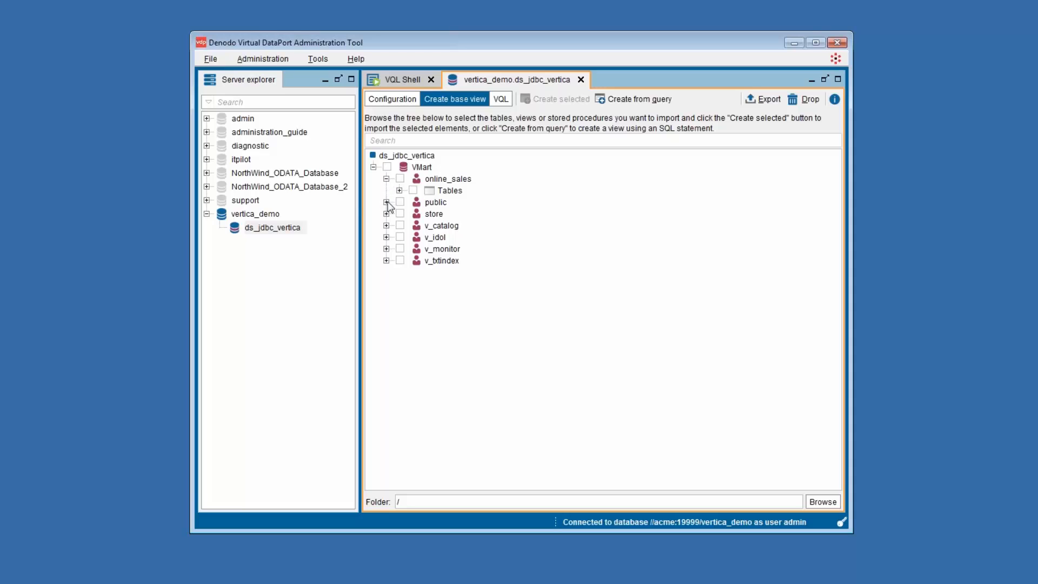
{"action": "left_click", "coordinate": [386, 202]}
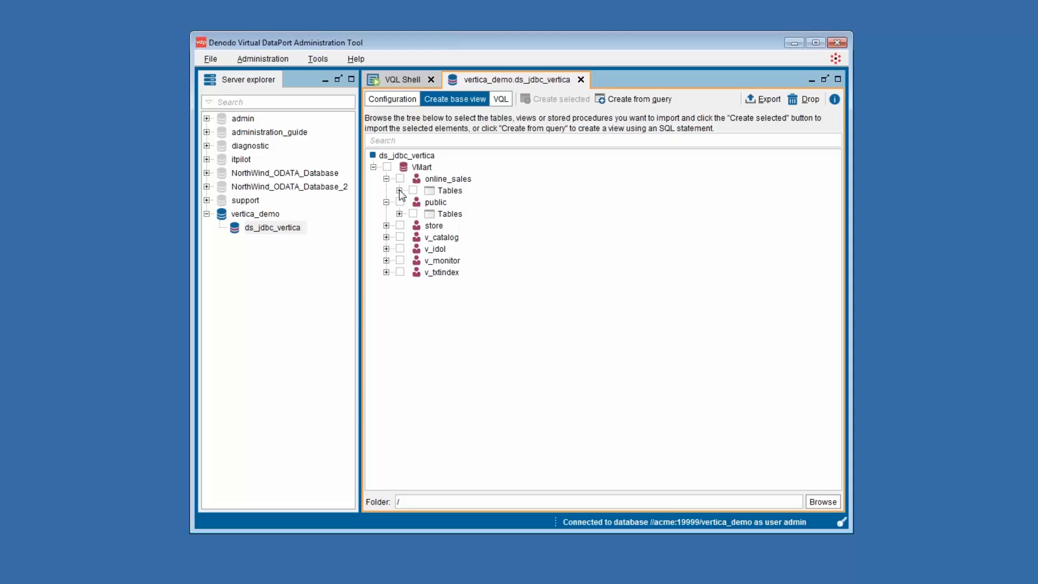
{"action": "left_click", "coordinate": [399, 191]}
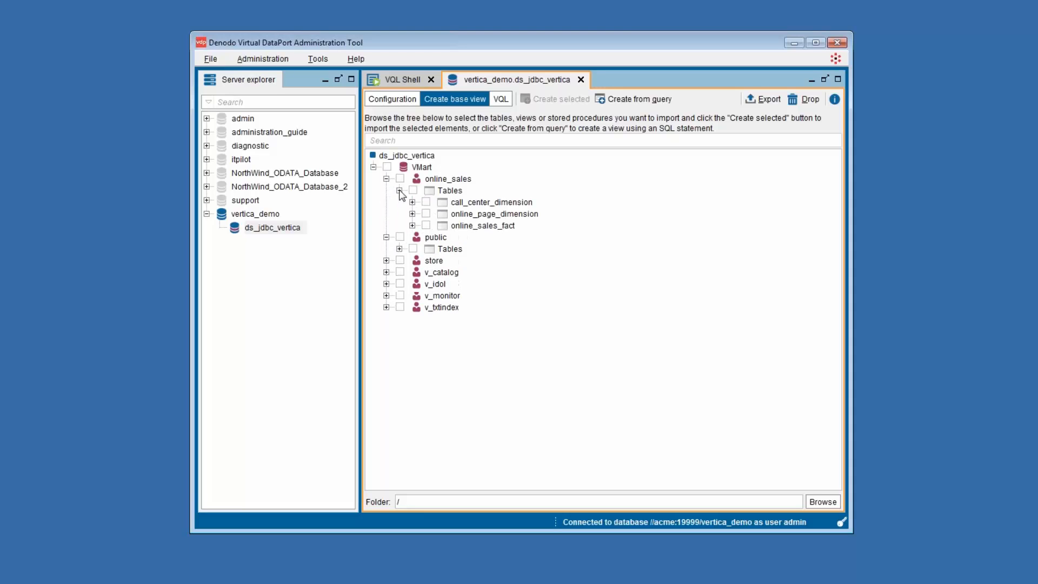
{"action": "left_click", "coordinate": [399, 248]}
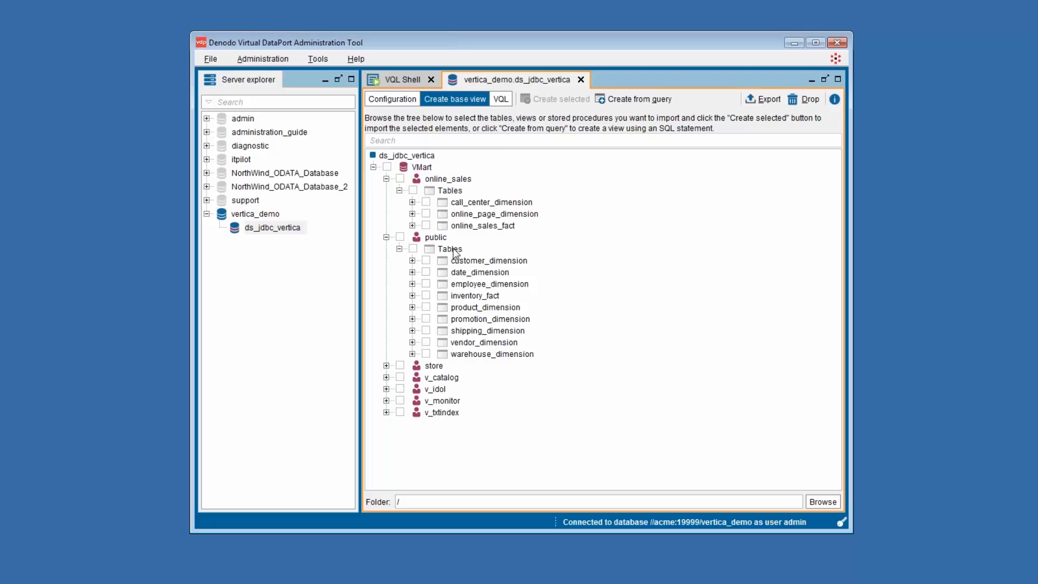
{"action": "left_click", "coordinate": [412, 261]}
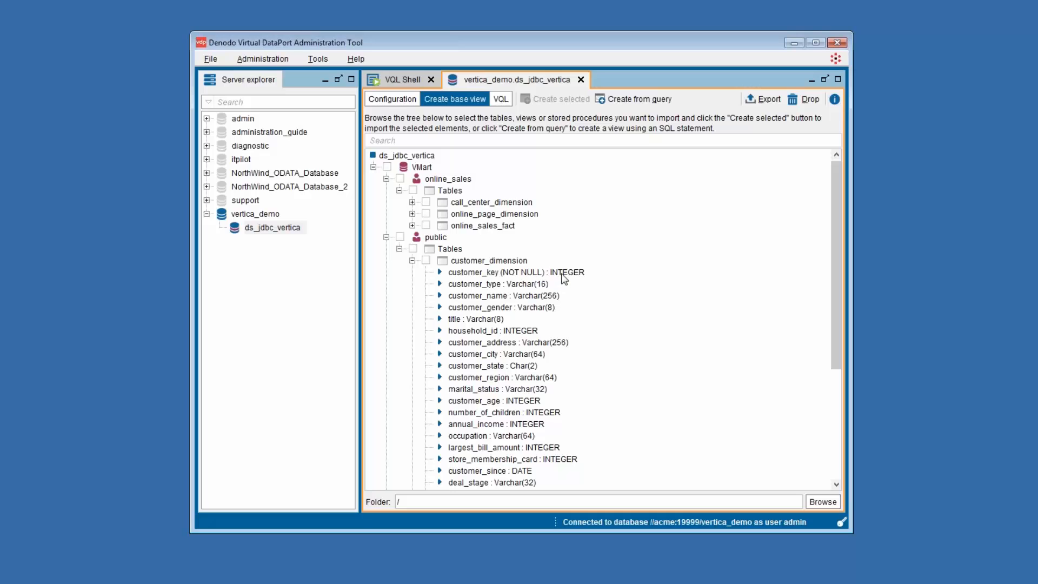
{"action": "left_click", "coordinate": [399, 249]}
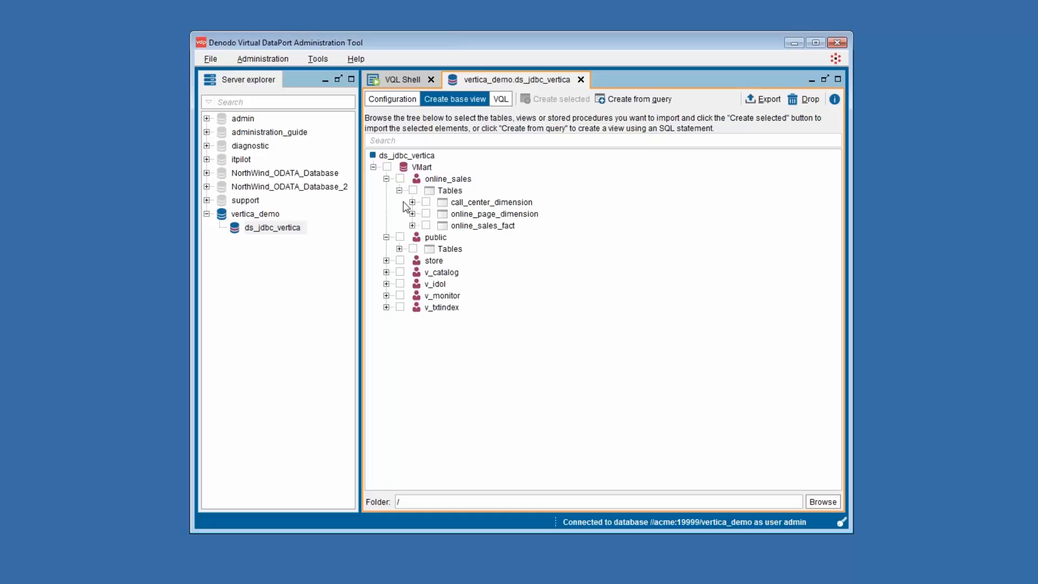
Create base views from all tables in the online_sales and public schemas.
{"action": "left_click", "coordinate": [400, 179]}
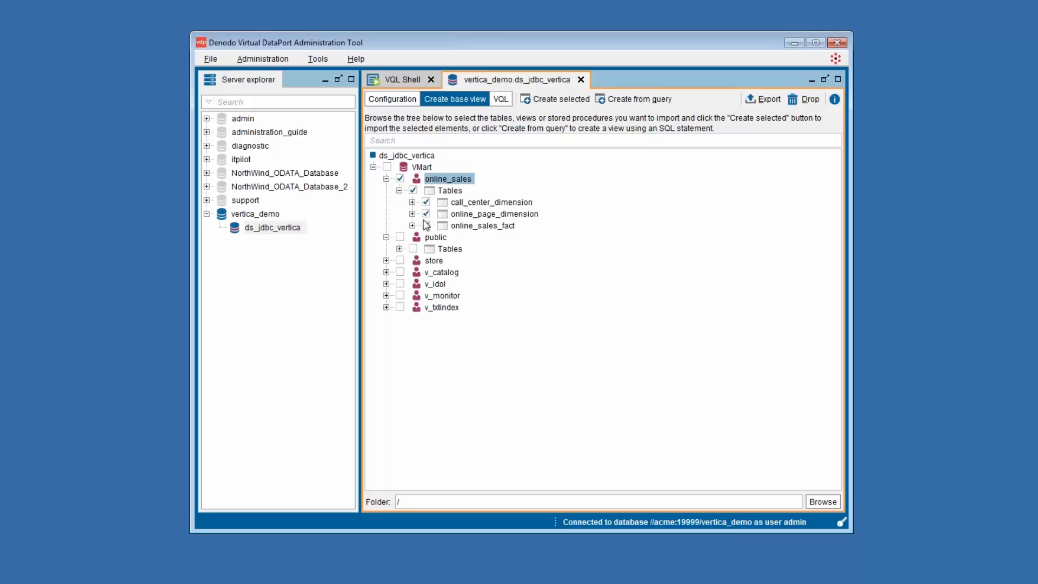
{"action": "left_click", "coordinate": [400, 249]}
{"action": "scroll", "coordinate": [421, 254], "scroll_direction": "up", "scroll_amount": 2}
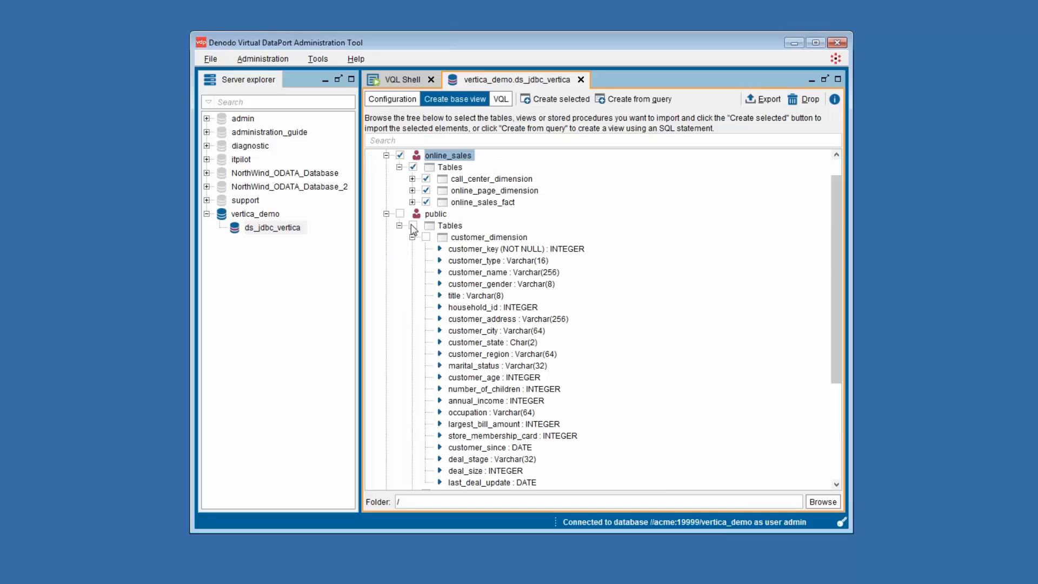
{"action": "left_click", "coordinate": [412, 237]}
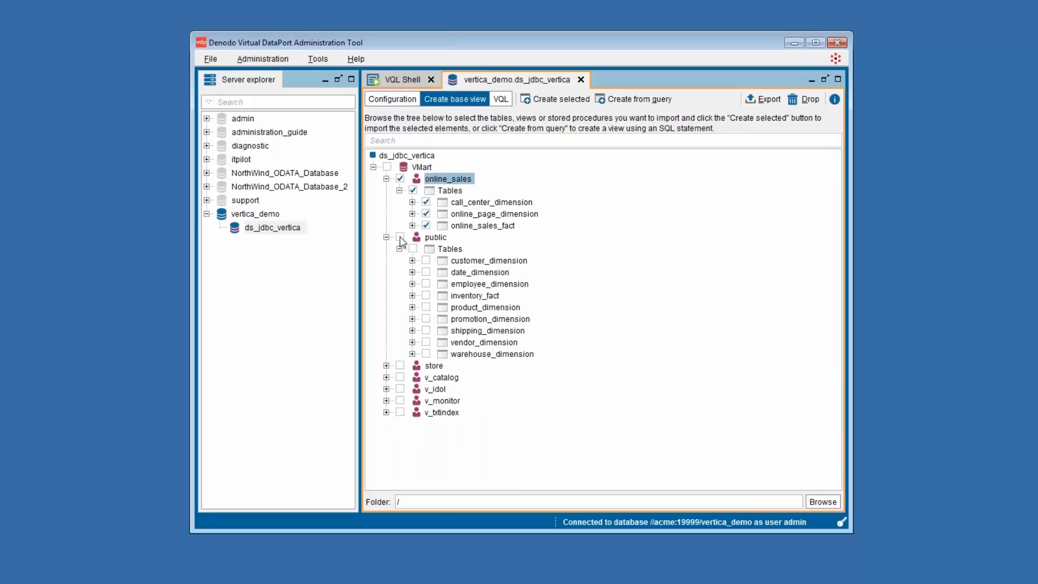
{"action": "left_click", "coordinate": [401, 237]}
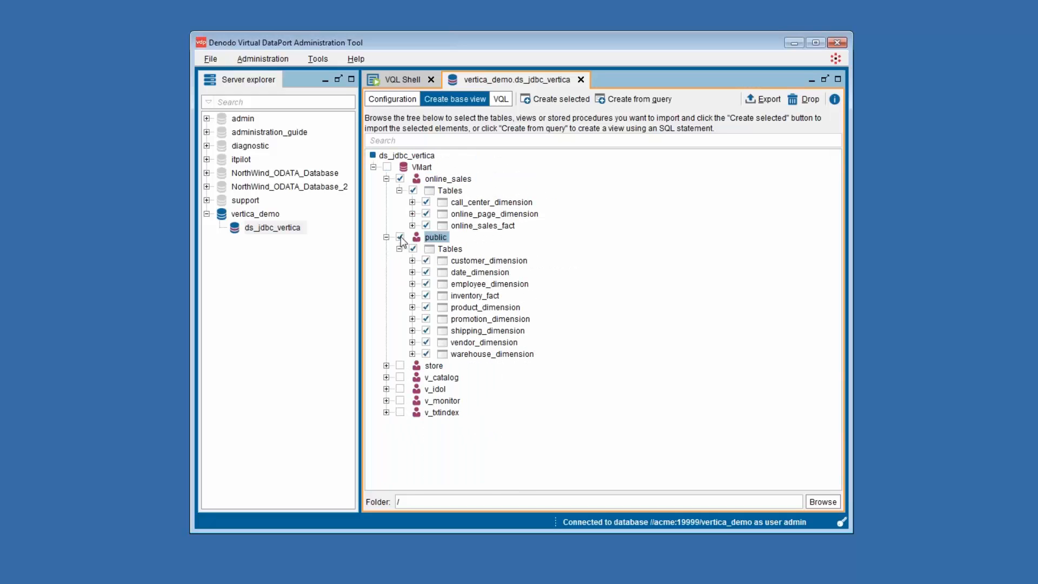
{"action": "left_click", "coordinate": [563, 99]}
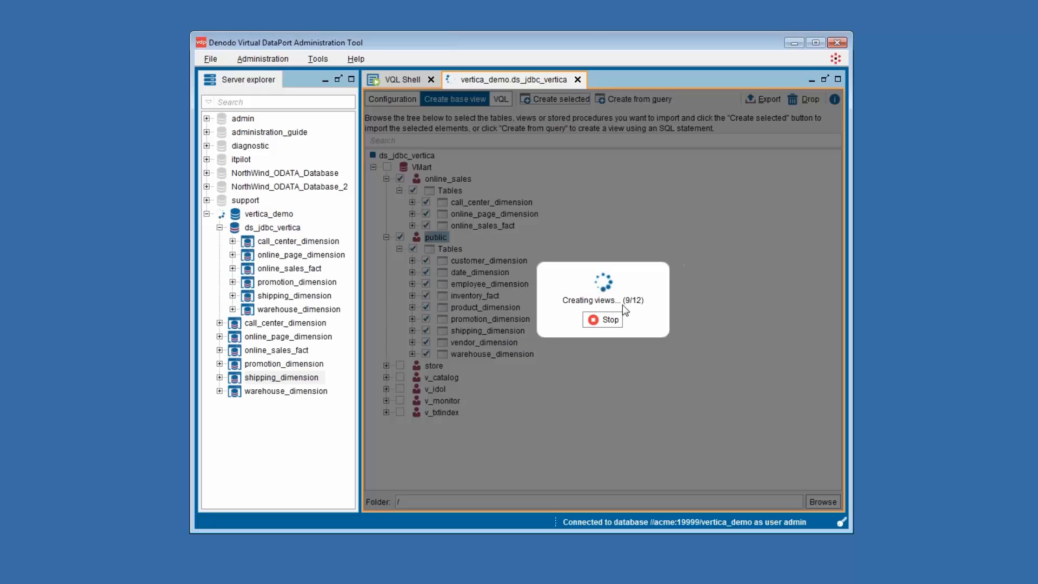
{"action": "left_click", "coordinate": [806, 471]}
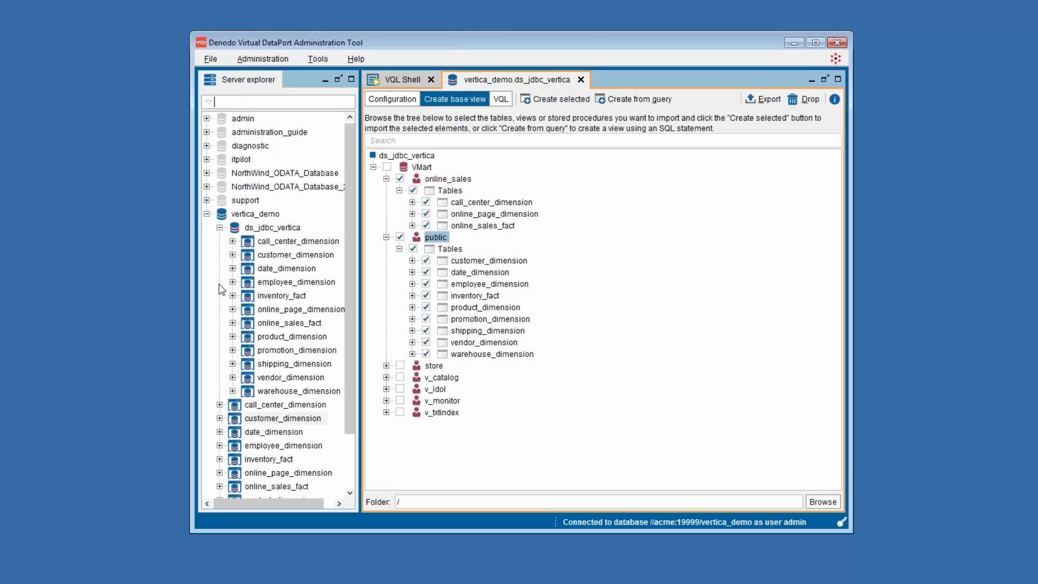
Examine the fields of the call_center_dimension and customer_dimension base views, plus the field types and primary key in call_center_dimension's schema.
{"action": "left_click", "coordinate": [219, 227]}
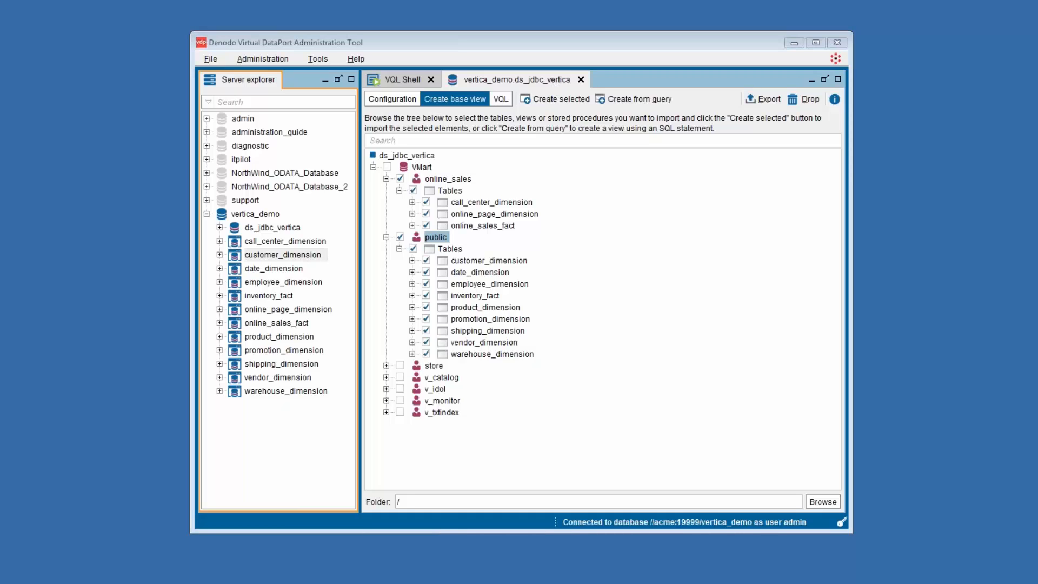
{"action": "left_click", "coordinate": [220, 241]}
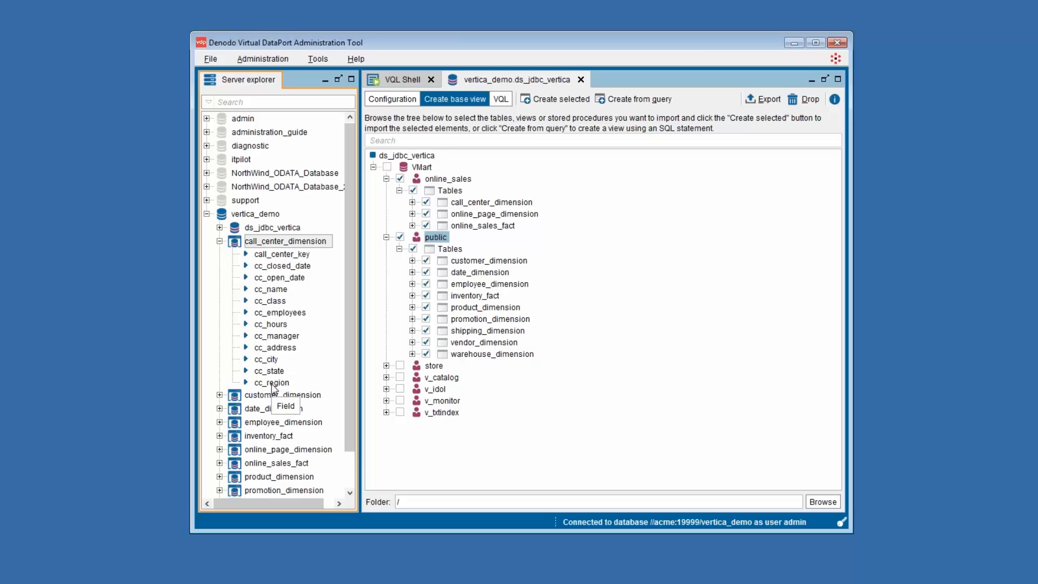
{"action": "left_click", "coordinate": [219, 394]}
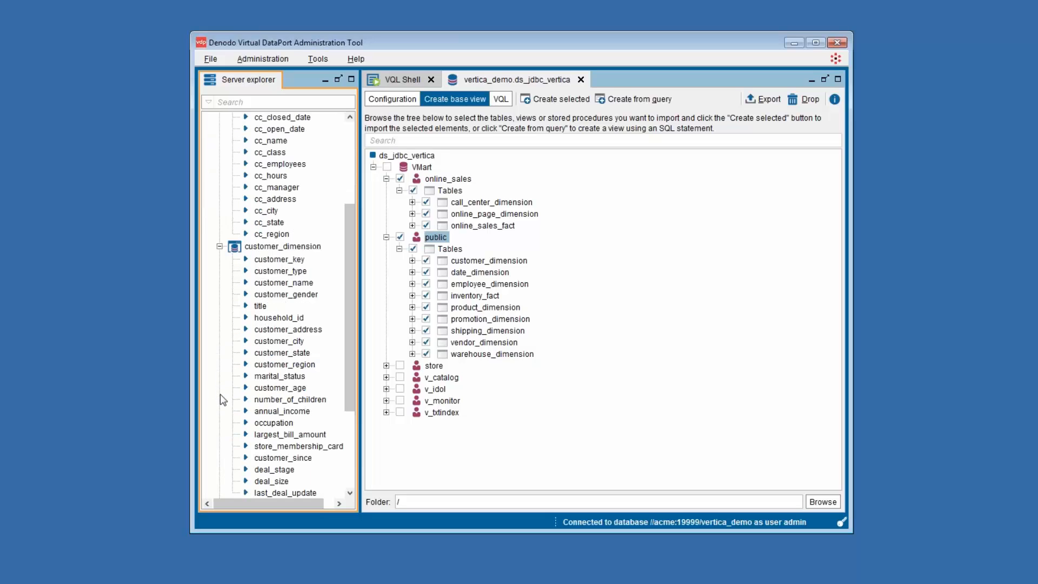
{"action": "scroll", "coordinate": [258, 403], "scroll_direction": "up", "scroll_amount": 4}
{"action": "double_click", "coordinate": [292, 241]}
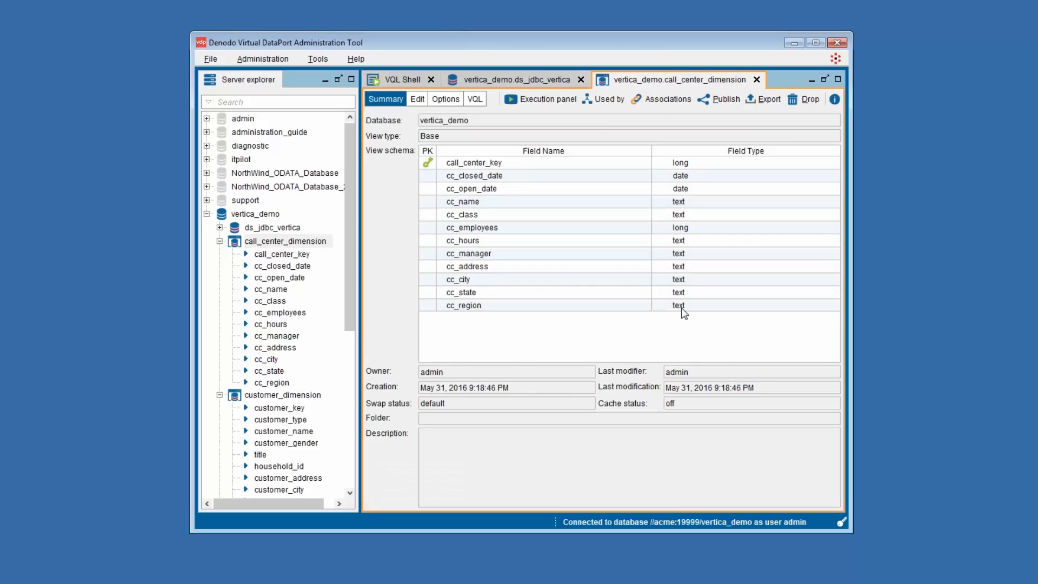
{"action": "mouse_move", "coordinate": [684, 305]}
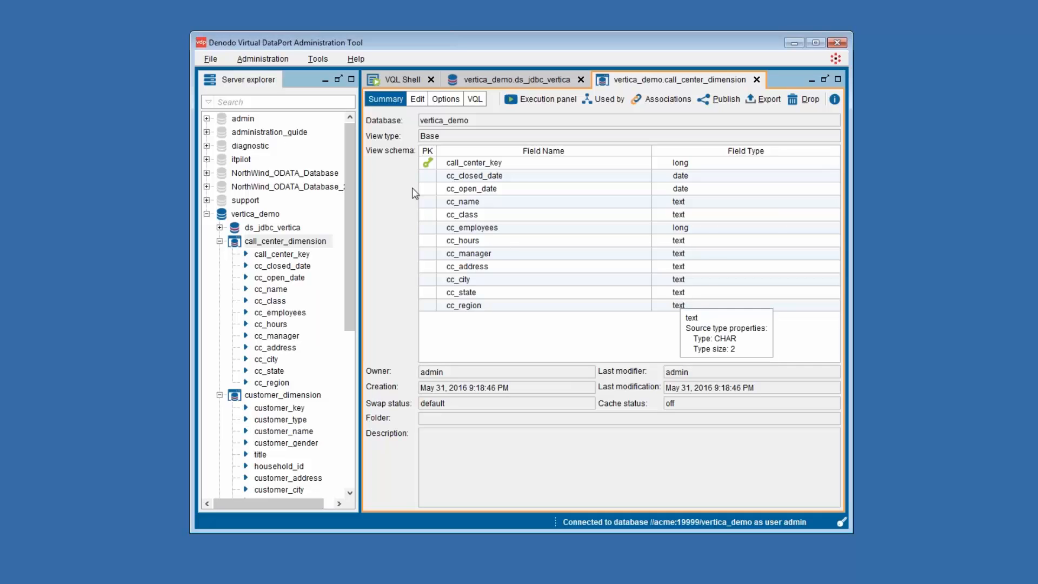
{"action": "mouse_move", "coordinate": [429, 164]}
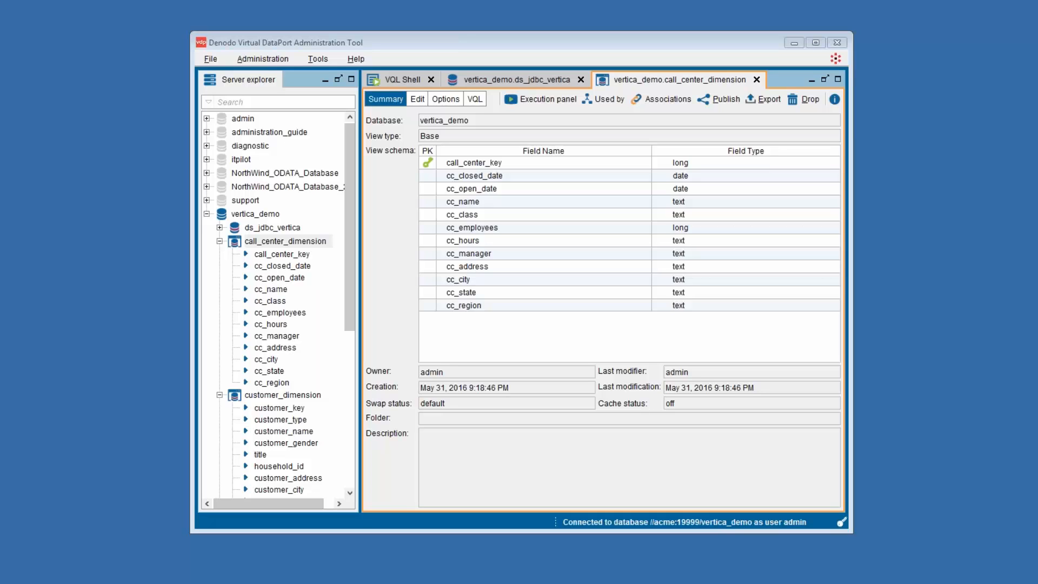
In the VQL Shell, select everything from product_dimension inner-joined to inventory_fact on product_key and product_version, where product_dimension.product_key = 5901, and review the rows.
{"action": "left_click", "coordinate": [395, 78]}
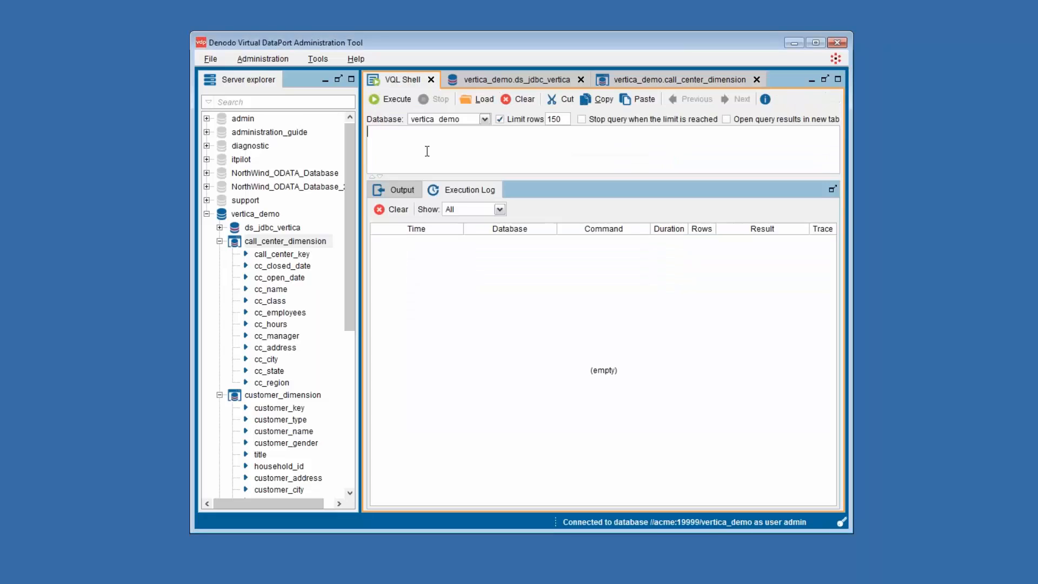
{"action": "left_click_drag", "start_coordinate": [394, 175], "coordinate": [395, 299]}
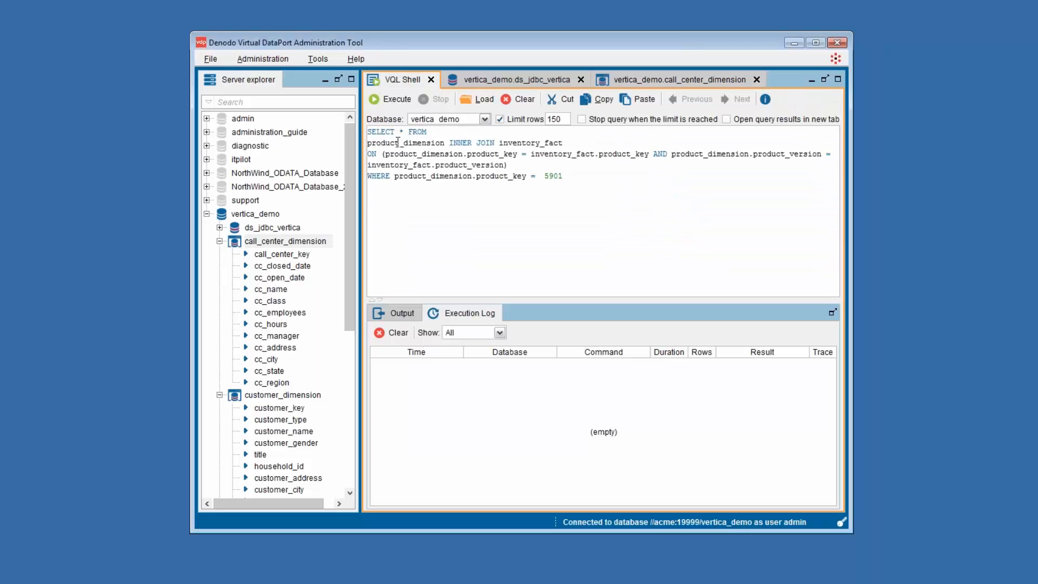
{"action": "left_click_drag", "start_coordinate": [369, 143], "coordinate": [564, 143]}
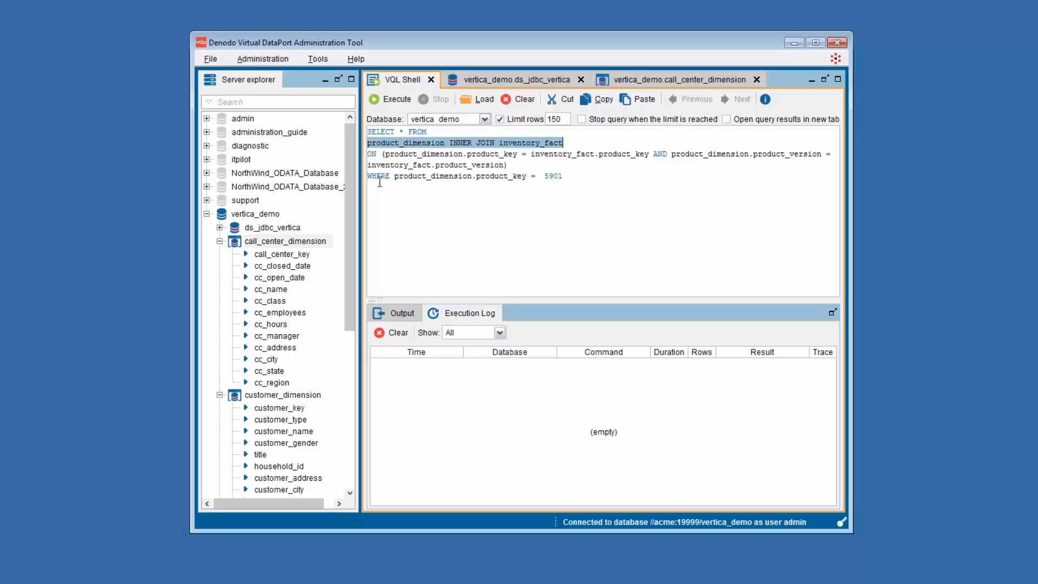
{"action": "left_click", "coordinate": [398, 100]}
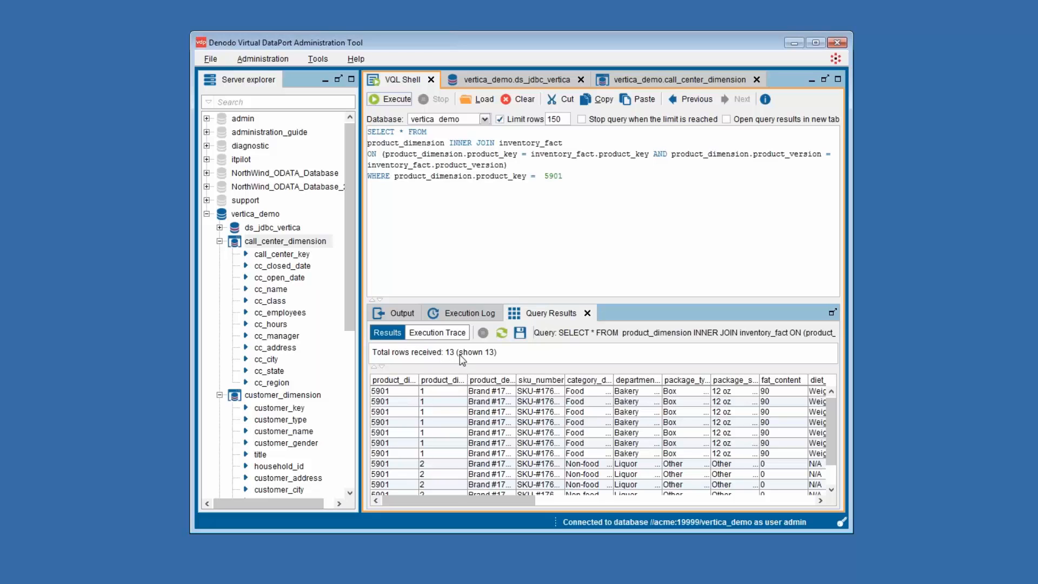
{"action": "left_click_drag", "start_coordinate": [492, 501], "coordinate": [418, 479]}
{"action": "left_click_drag", "start_coordinate": [831, 424], "coordinate": [777, 399]}
Open the query's execution trace and examine the SQL sentence sent through the JDBC Route node.
{"action": "left_click", "coordinate": [437, 332]}
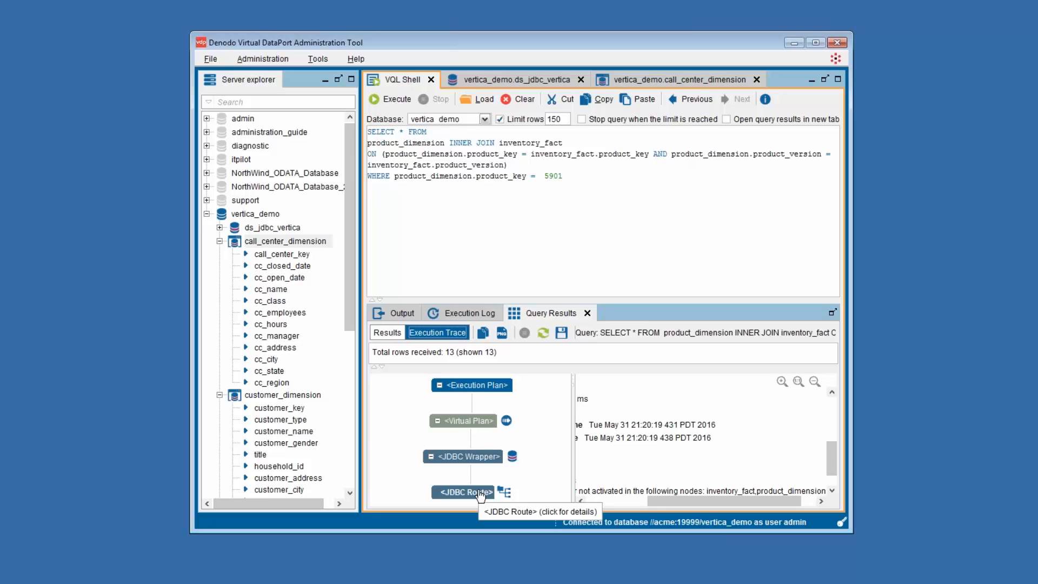
{"action": "left_click", "coordinate": [480, 492]}
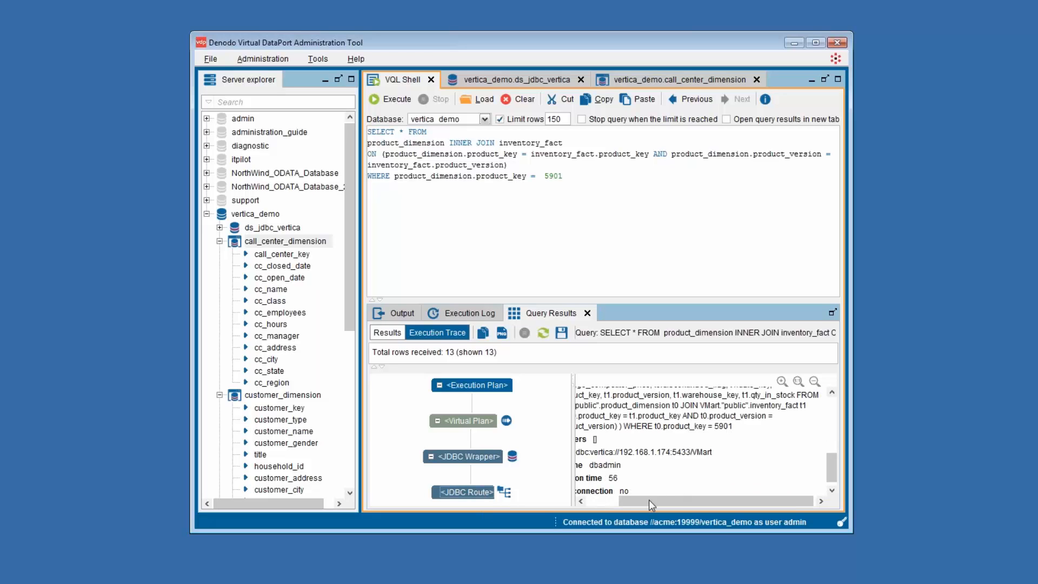
{"action": "left_click_drag", "start_coordinate": [649, 500], "coordinate": [618, 500]}
{"action": "scroll", "coordinate": [584, 431], "scroll_direction": "up", "scroll_amount": 5}
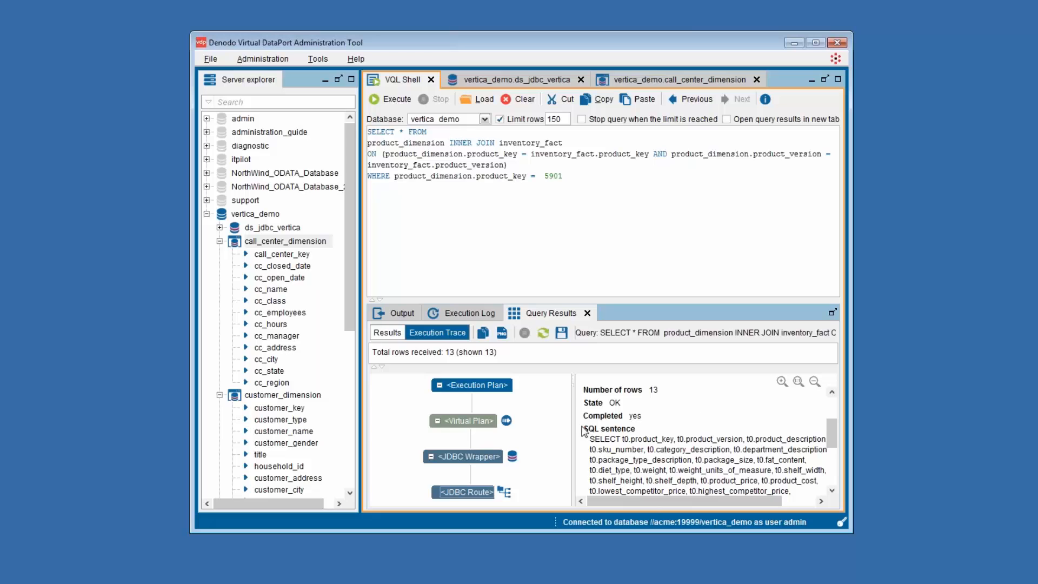
{"action": "left_click_drag", "start_coordinate": [590, 439], "coordinate": [640, 441]}
{"action": "scroll", "coordinate": [636, 441], "scroll_direction": "down", "scroll_amount": 4}
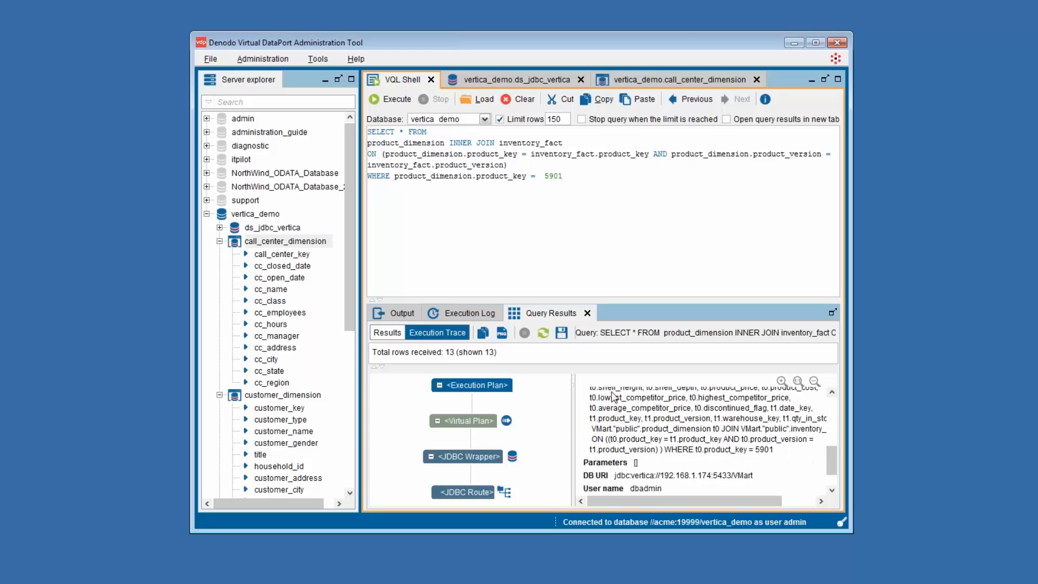